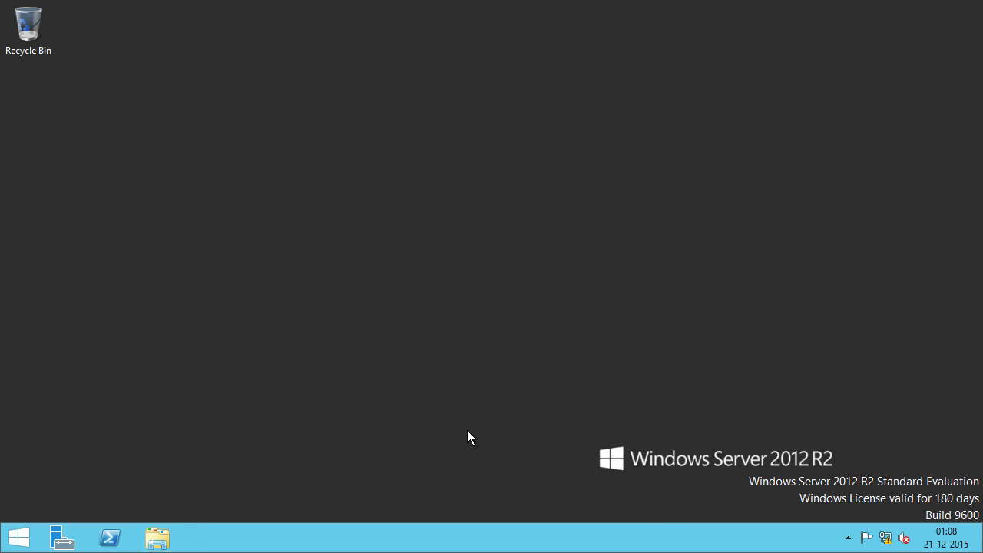
Check the free space of the OS (C:) and Backup (D:) drives in File Explorer, and close the window
key(super+e)
click(641, 304)
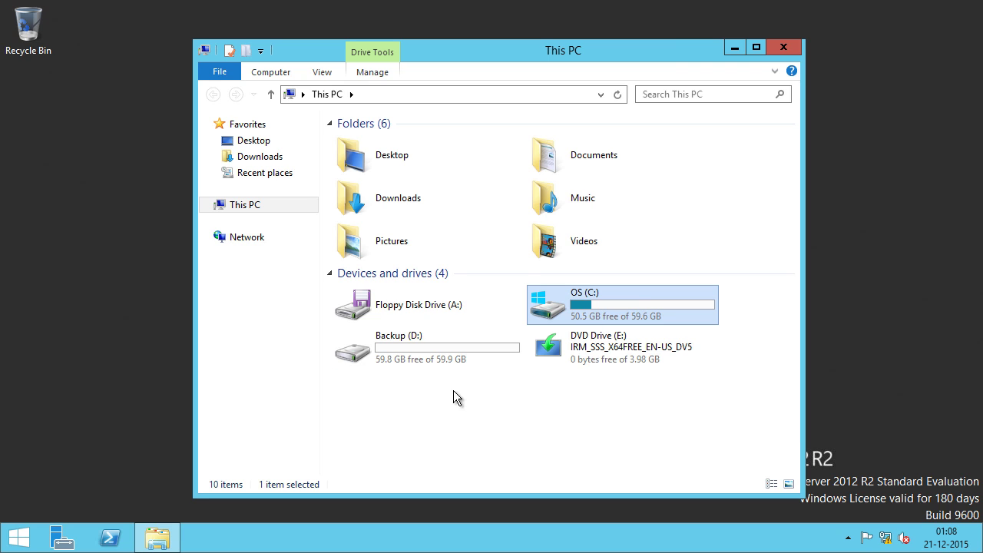
click(433, 357)
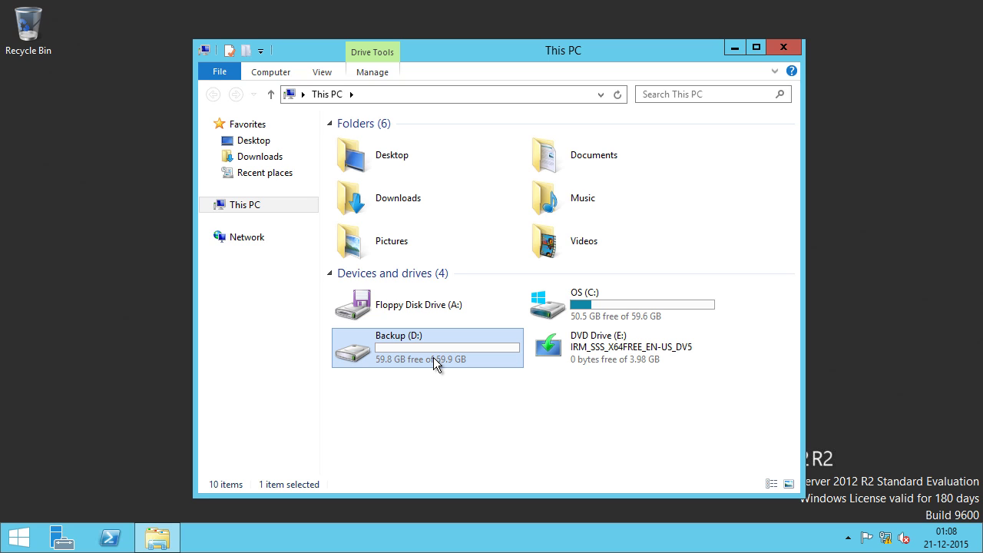
key(alt+F4)
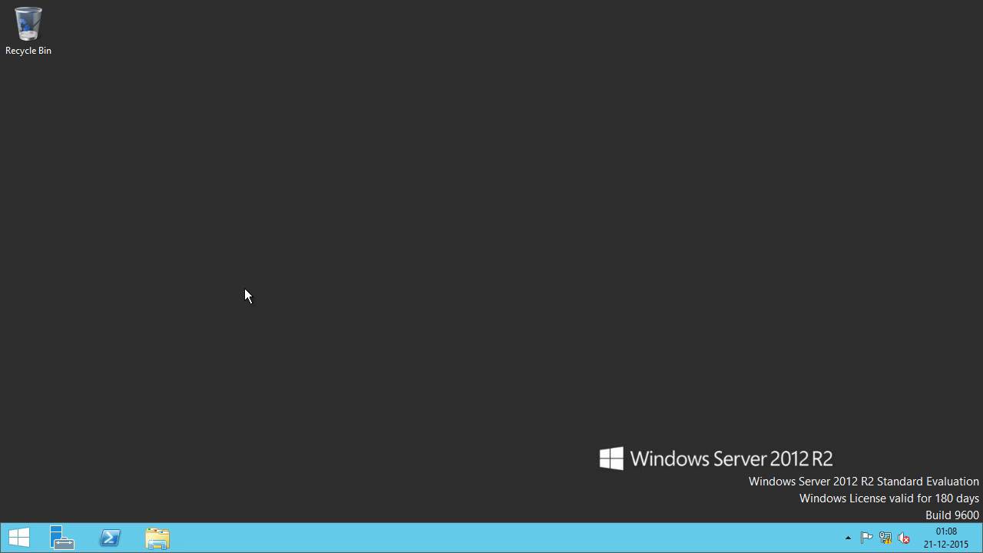
Install the windows-server-backup feature with Add-WindowsFeature in an administrator PowerShell session, and exit the session
right_click(123, 529)
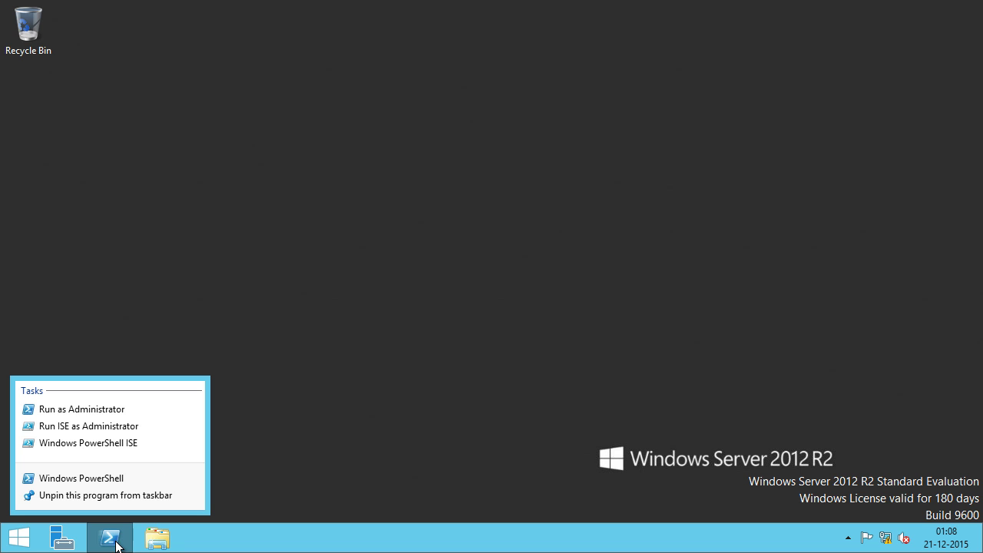
click(127, 409)
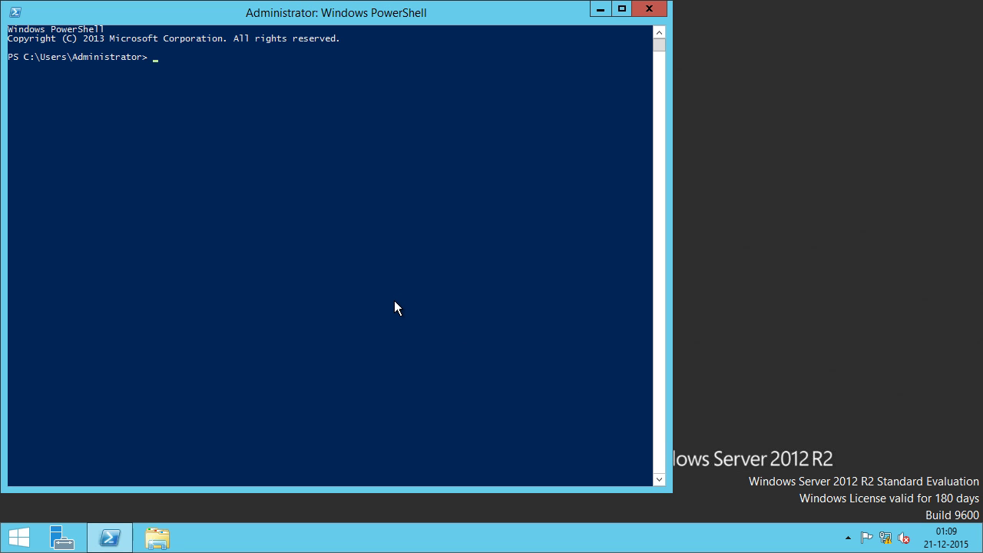
text(Add-WindowsFeature windows-server-backup)
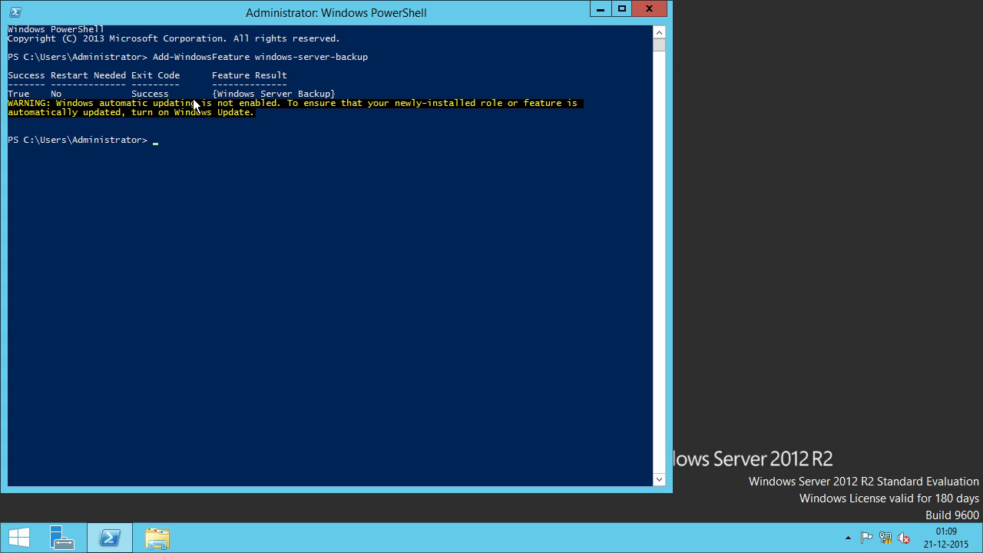
text(exit)
key(Return)
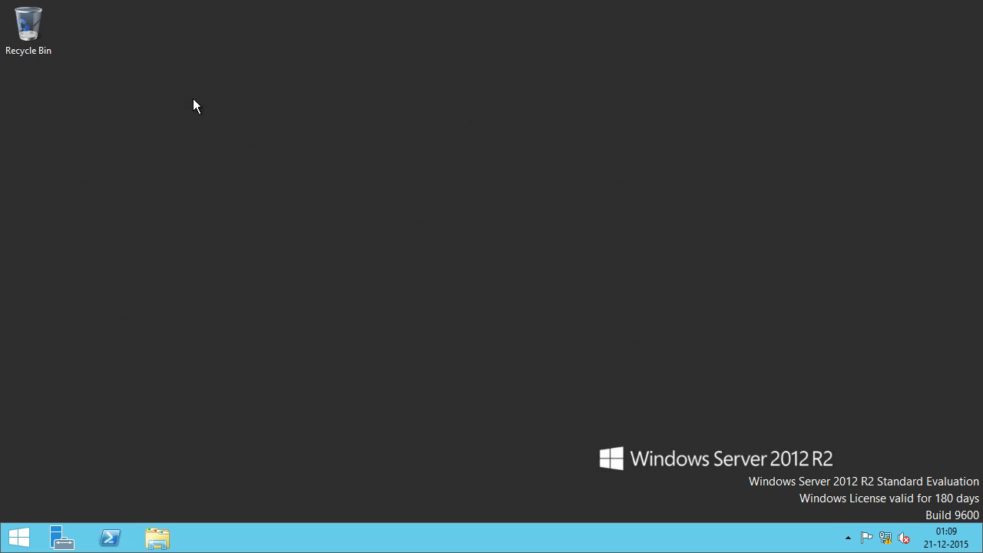
Launch Windows Server Backup from Server Manager and show its Local Backup page
click(62, 537)
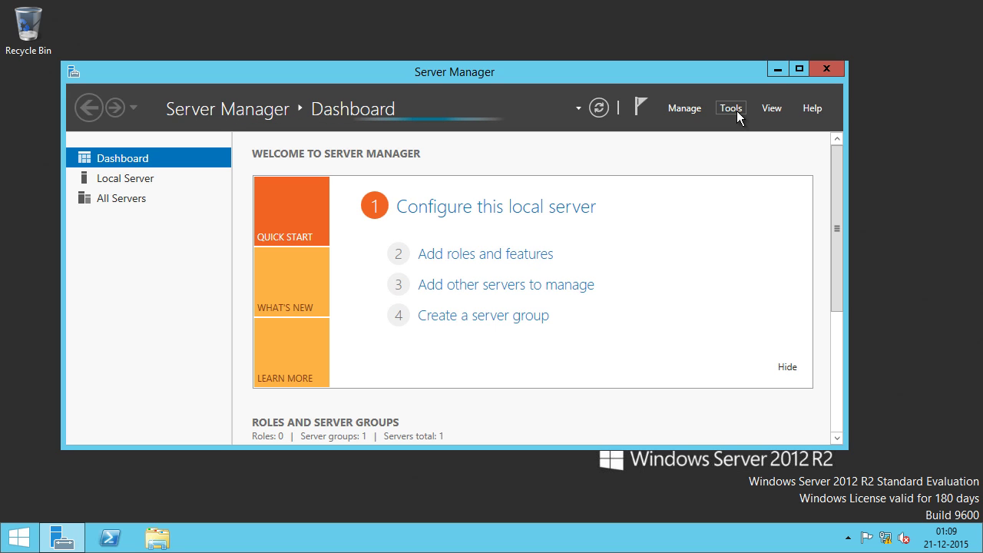
click(733, 109)
click(791, 513)
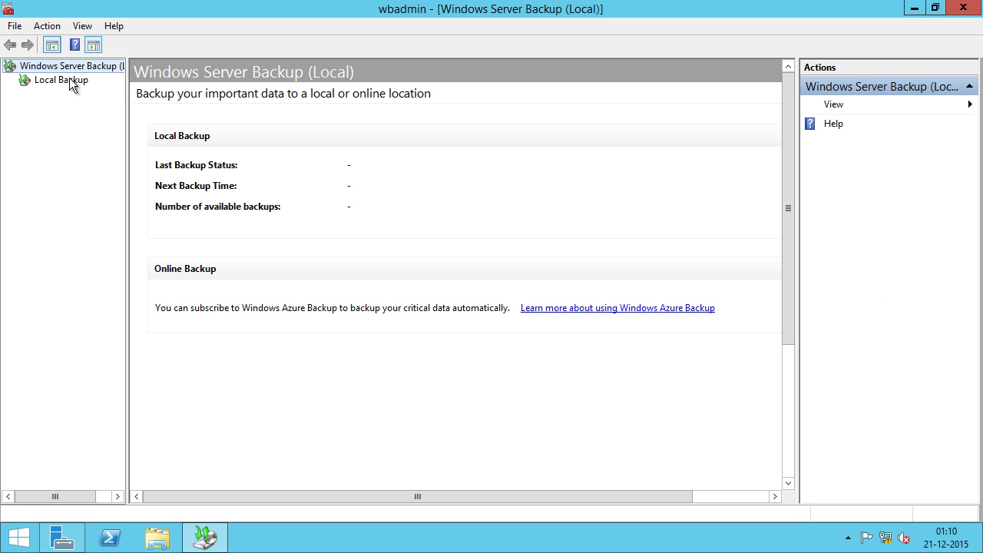
click(62, 80)
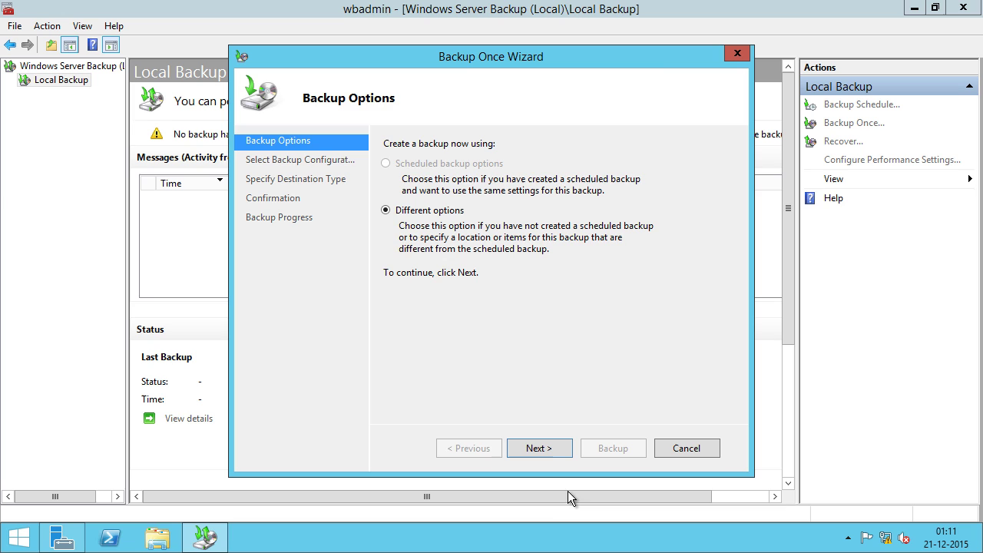
Configure a one-time backup using different options, the full server configuration and local drives as storage
click(563, 449)
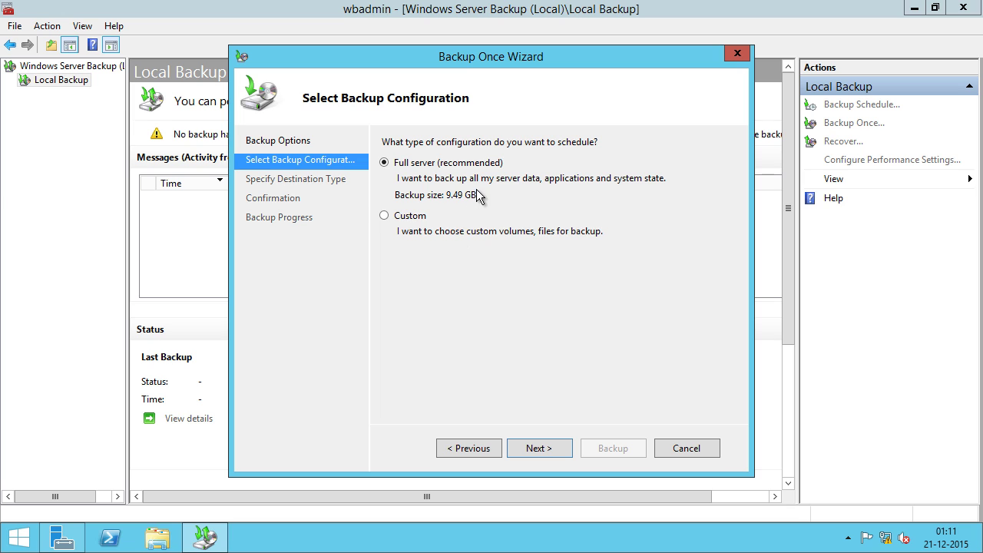
click(547, 447)
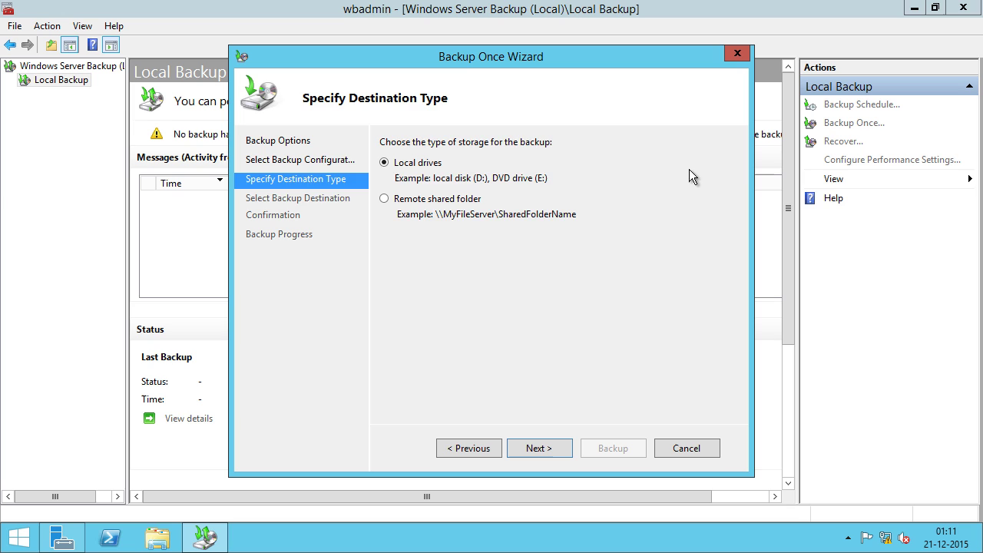
click(547, 444)
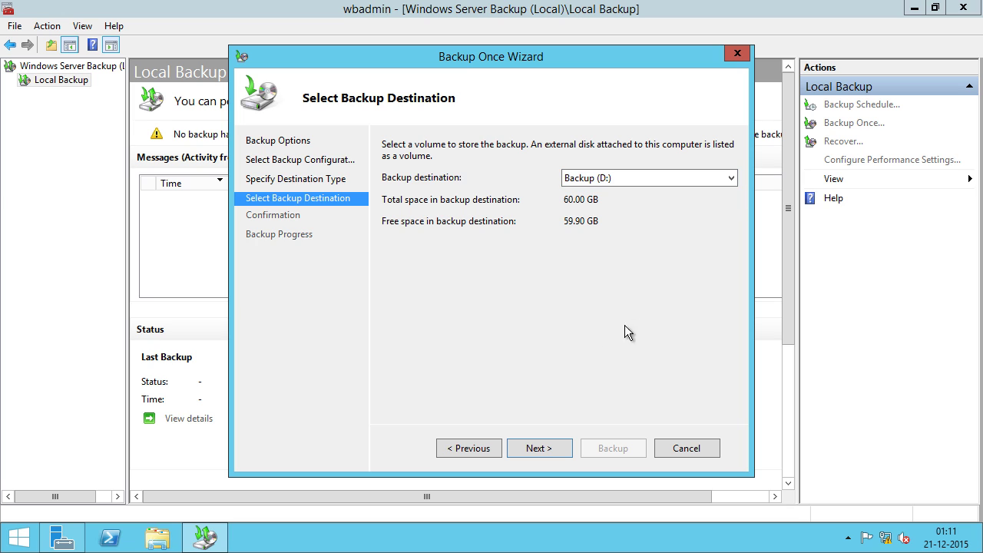
Use Backup (D:) as the destination, exclude that volume from the backup items, and run the backup to completion
click(558, 449)
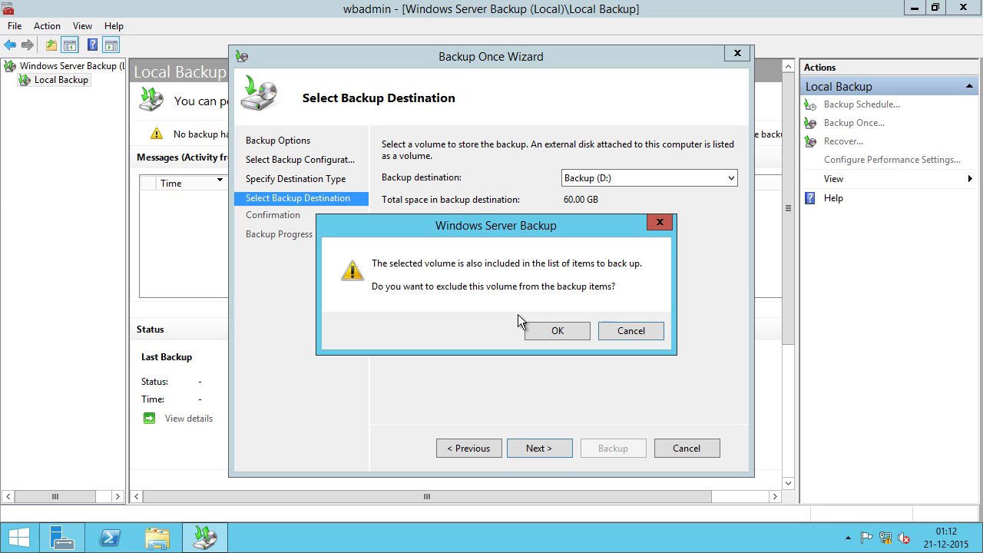
click(556, 330)
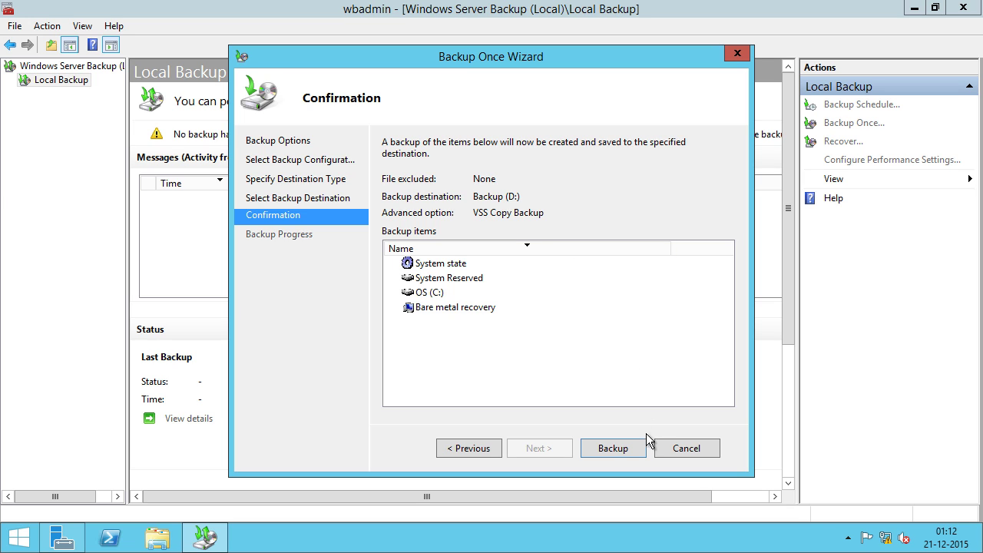
click(626, 450)
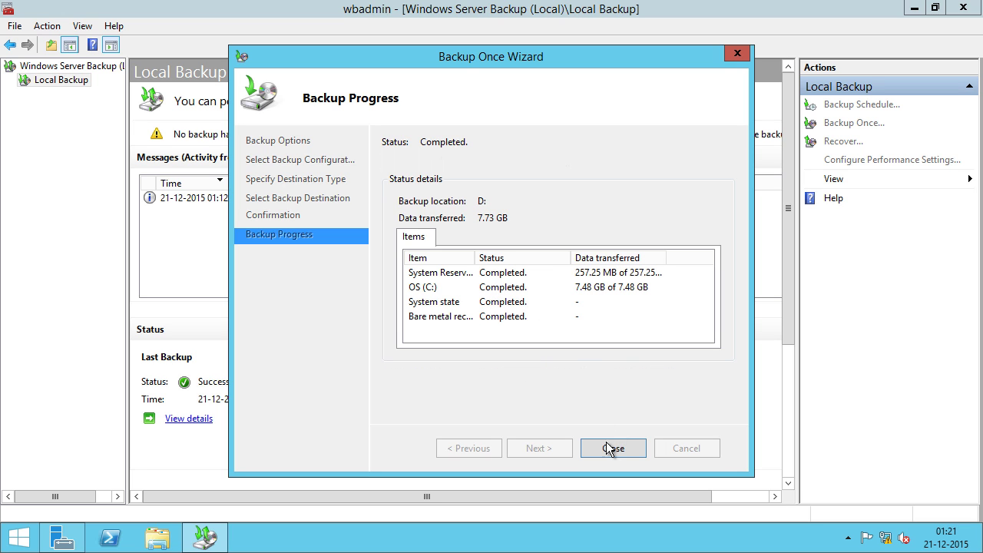
click(606, 448)
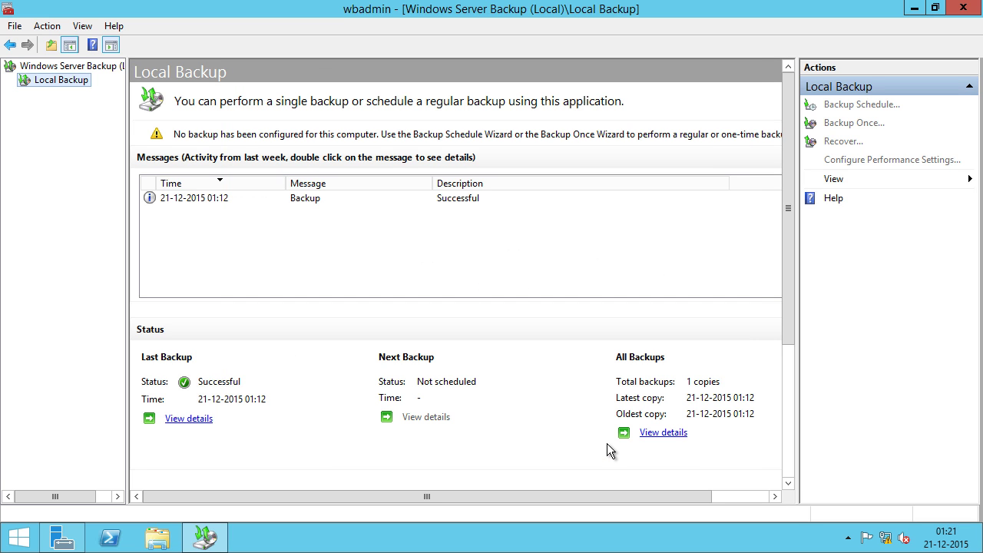
Review the details of the last backup, including its start and end times and backed-up items
click(231, 202)
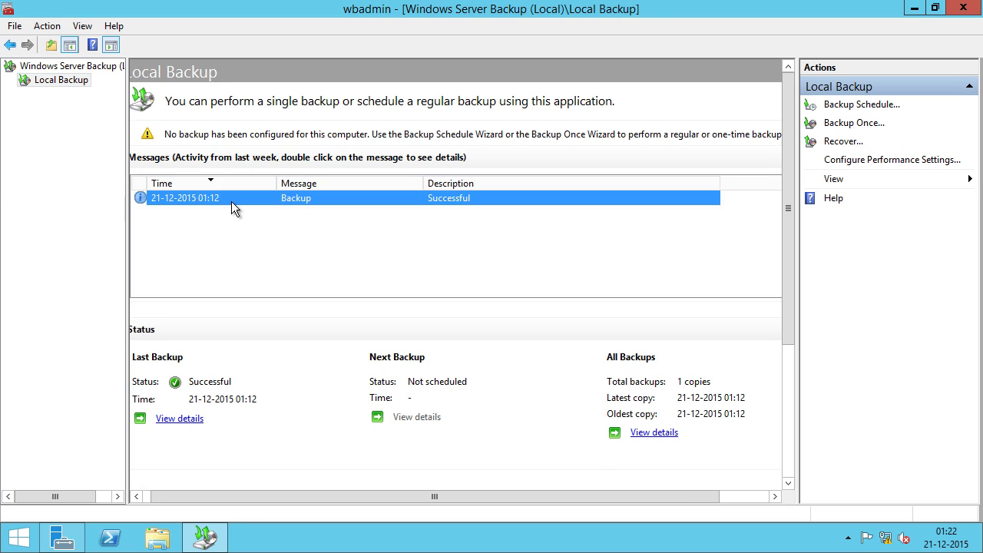
click(193, 424)
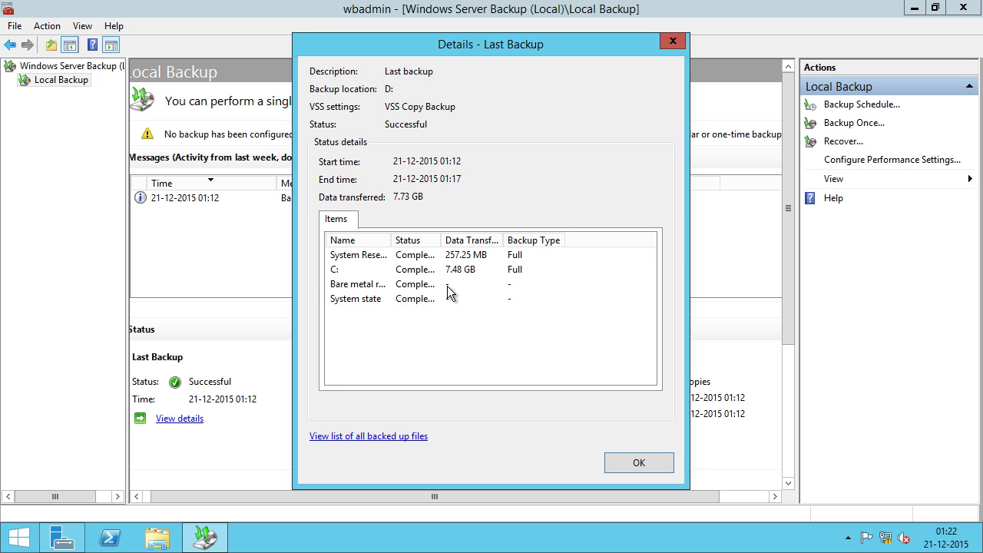
click(442, 540)
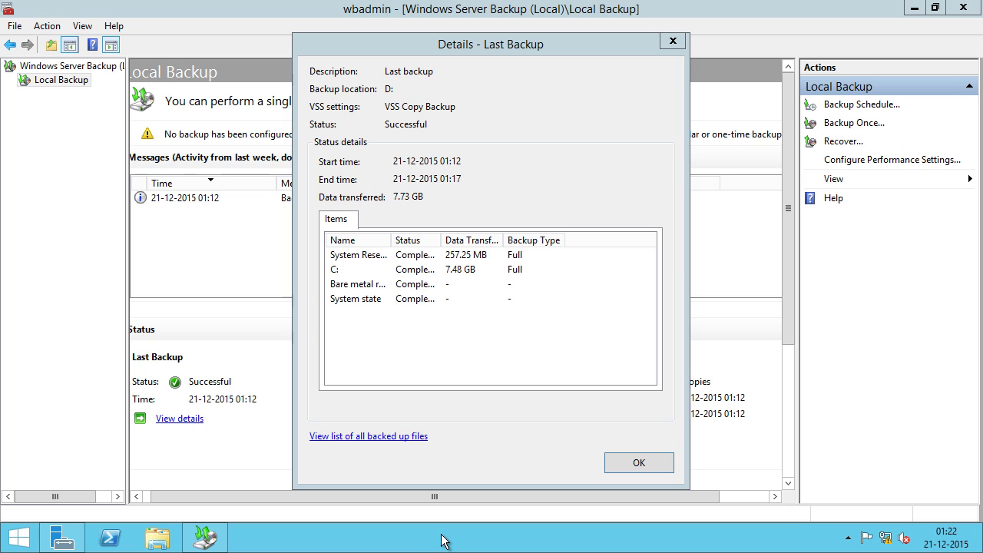
Run repadmin /showbackup in a Command Prompt to list the backup times of the directory partitions
key(super+r)
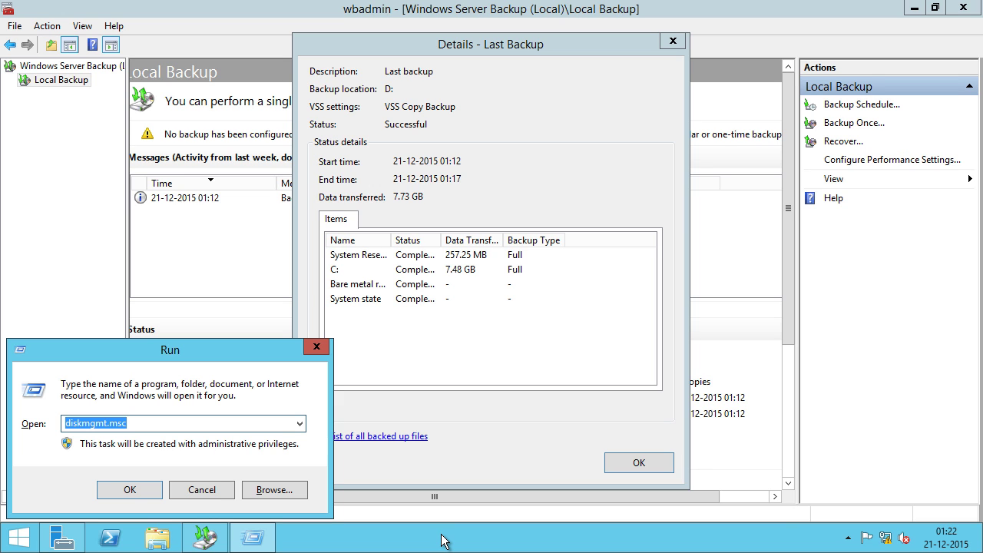
text(cmd)
key(Return)
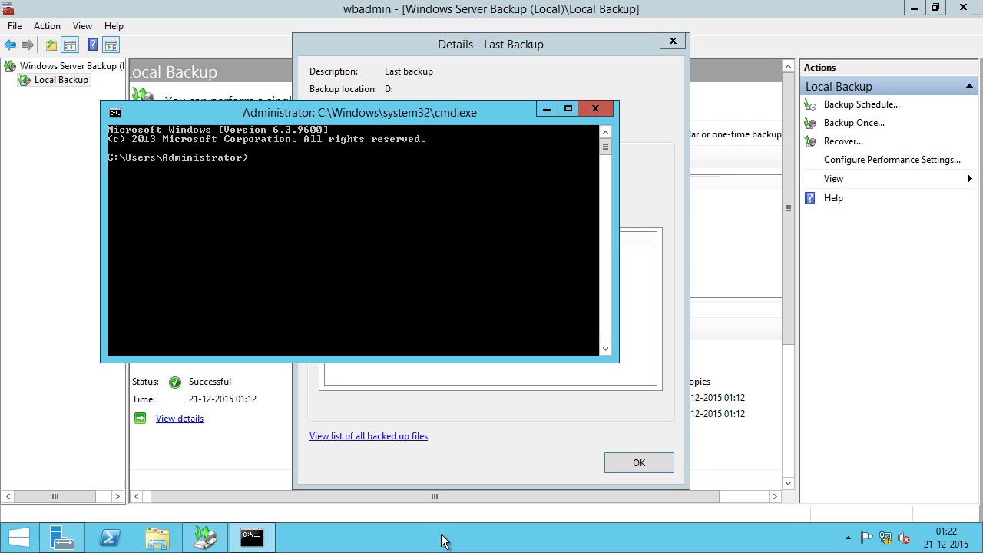
text(repadmin /show)
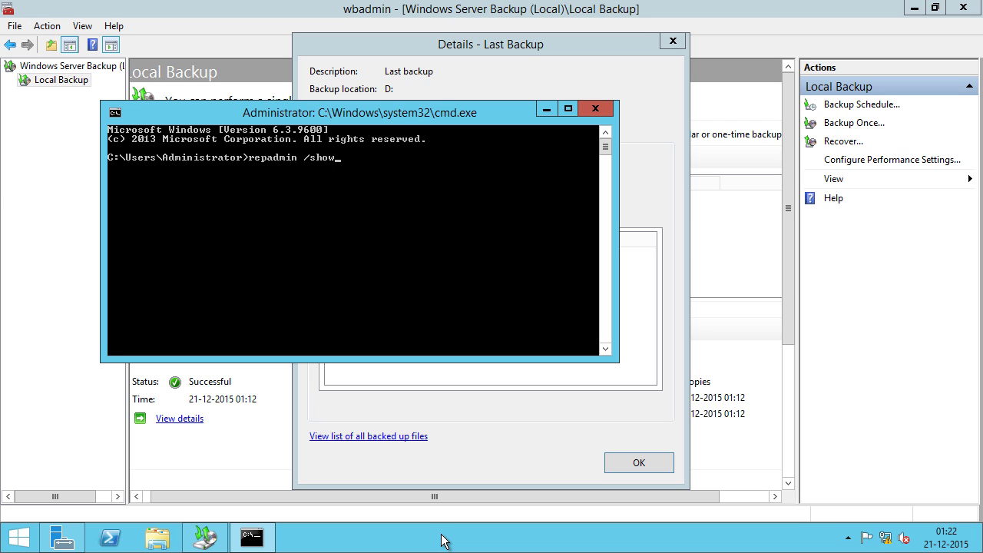
text(backup)
key(Return)
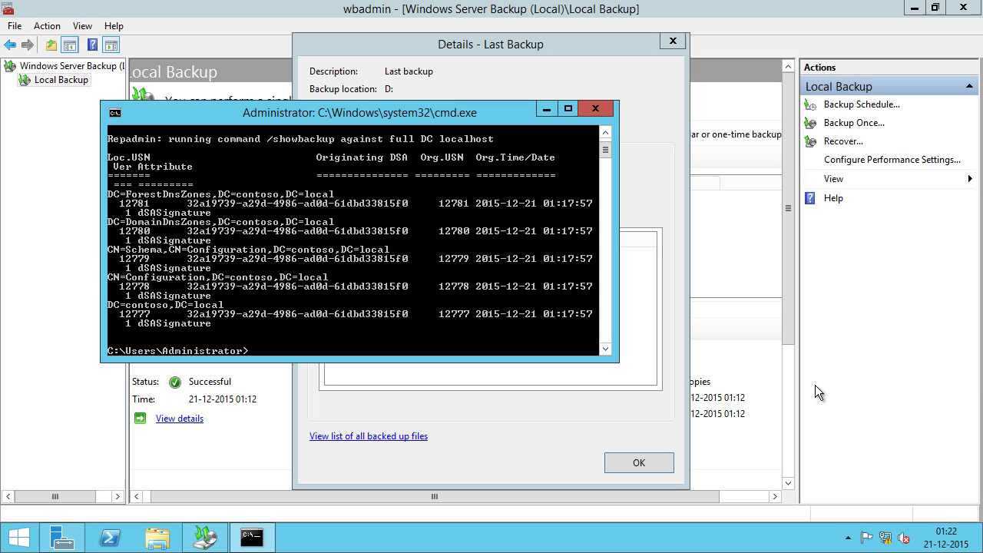
Mark the ForestDnsZones backup timestamp in the command output and compare it with the times in the Last Backup details
right_click(496, 209)
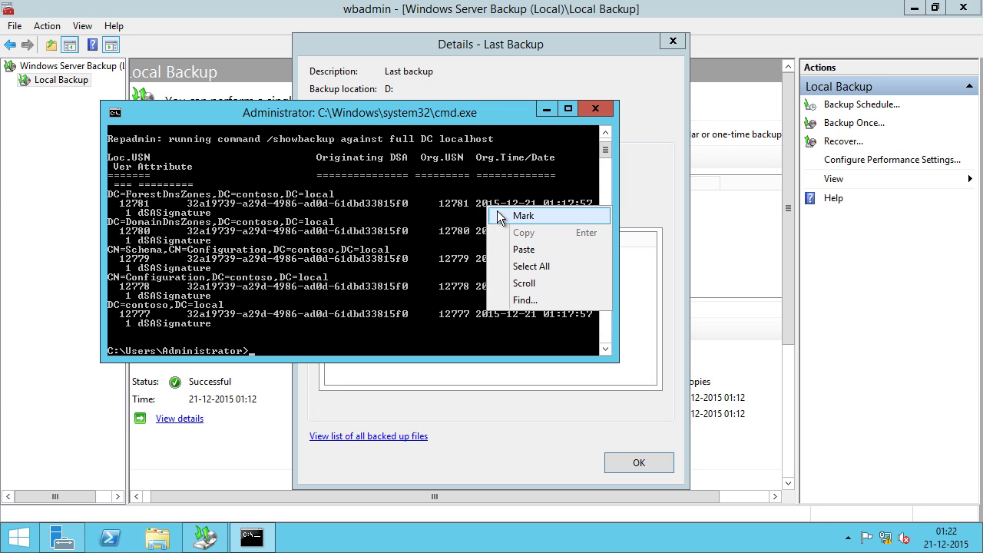
click(516, 213)
drag(477, 203, 589, 202)
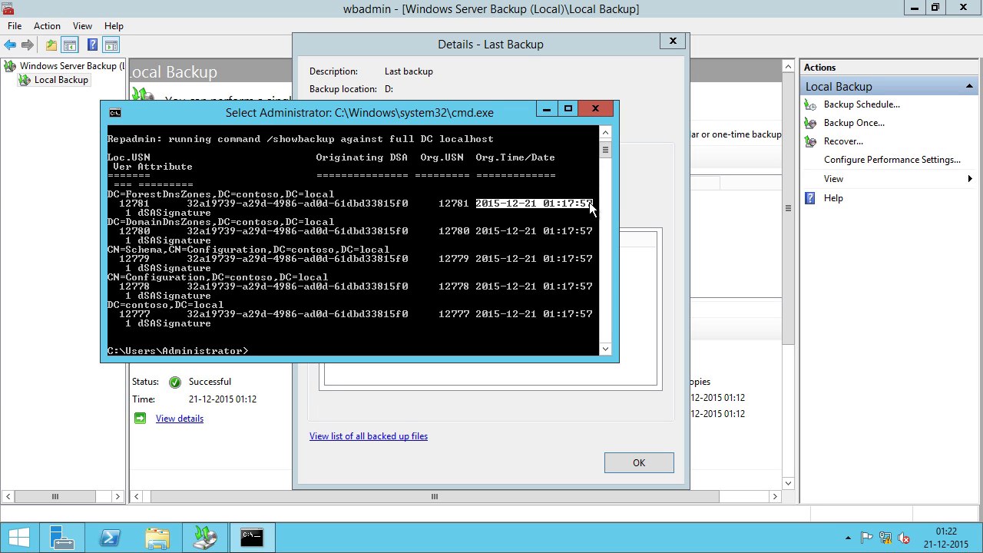
drag(496, 119, 495, 273)
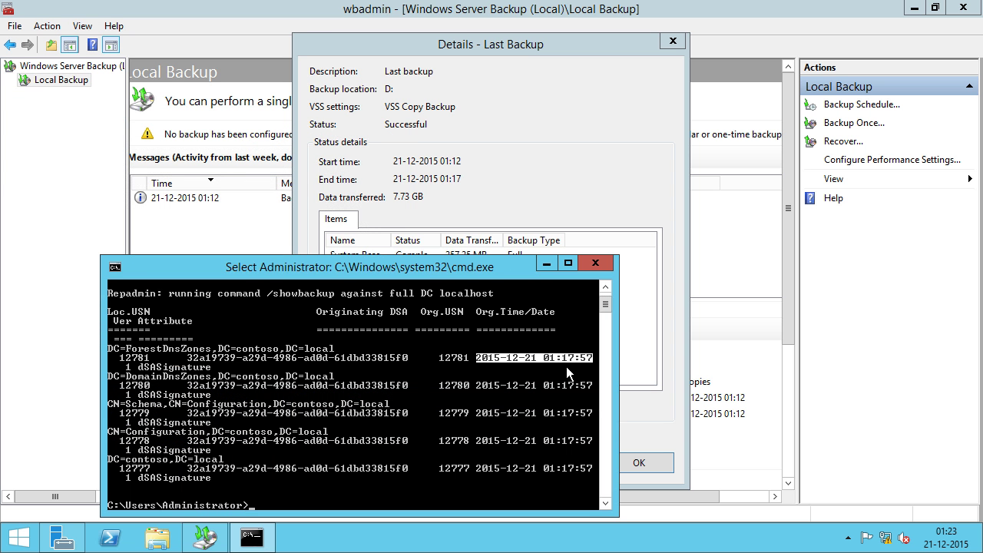